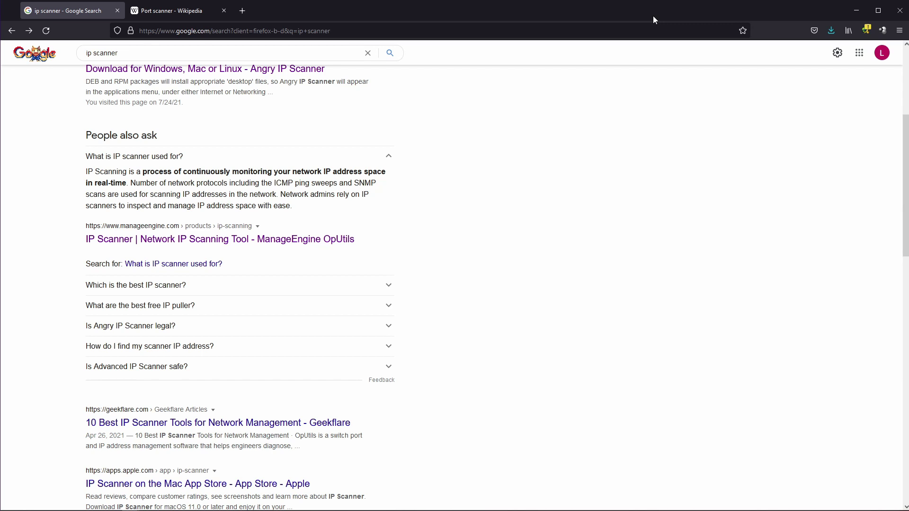
pyautogui.scroll(1, 619, 131)
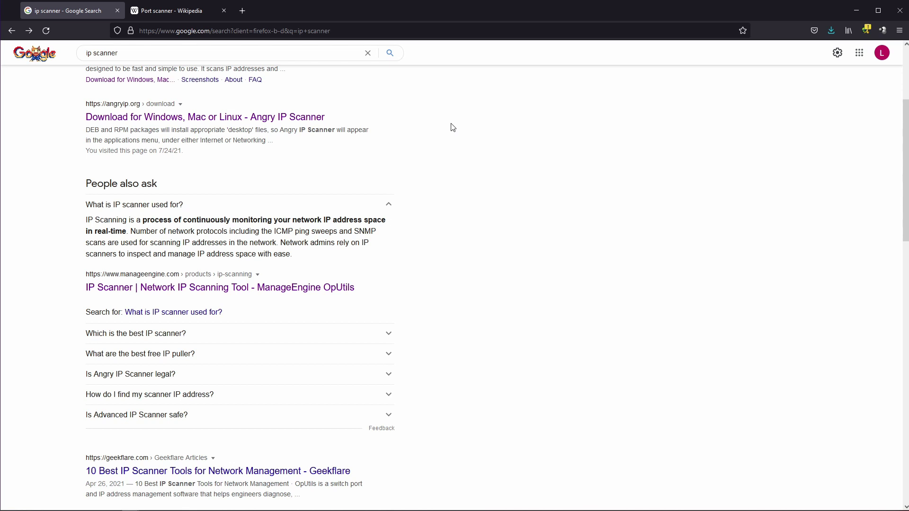
# - Open the 'Download for Windows, Mac or Linux - Angry IP Scanner' page from the search results
pyautogui.click(275, 119)
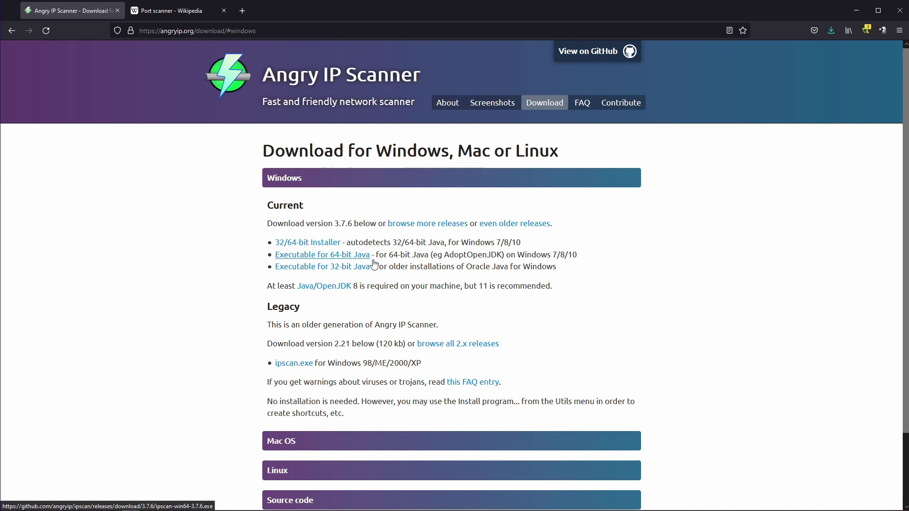
# - Launch Angry IP Scanner from the taskbar and keep IP Range (192.168.1.0–192.168.1.255) as the address source
pyautogui.click(761, 505)
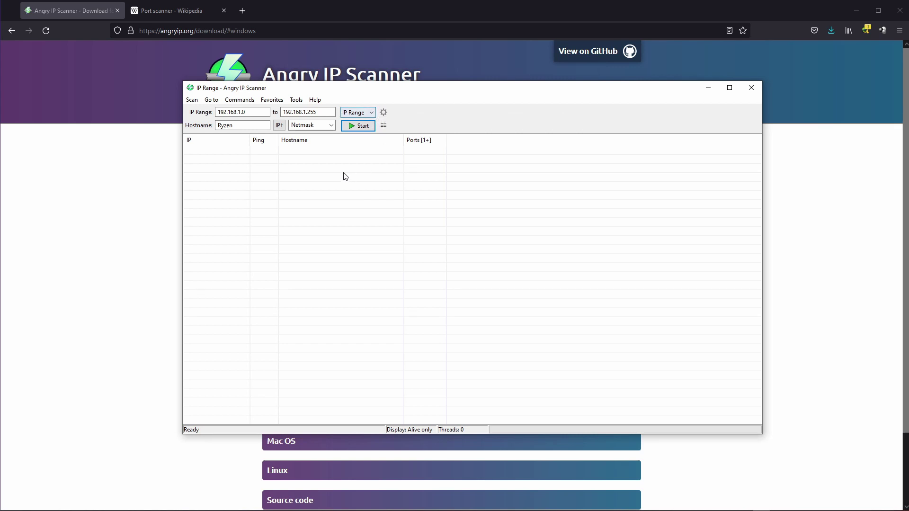
pyautogui.click(372, 112)
pyautogui.click(378, 90)
# - Review the Preferences' Ports and Display tabs, ending on Scanning settings (100 threads, 3 pings, 2000 ms)
pyautogui.click(383, 113)
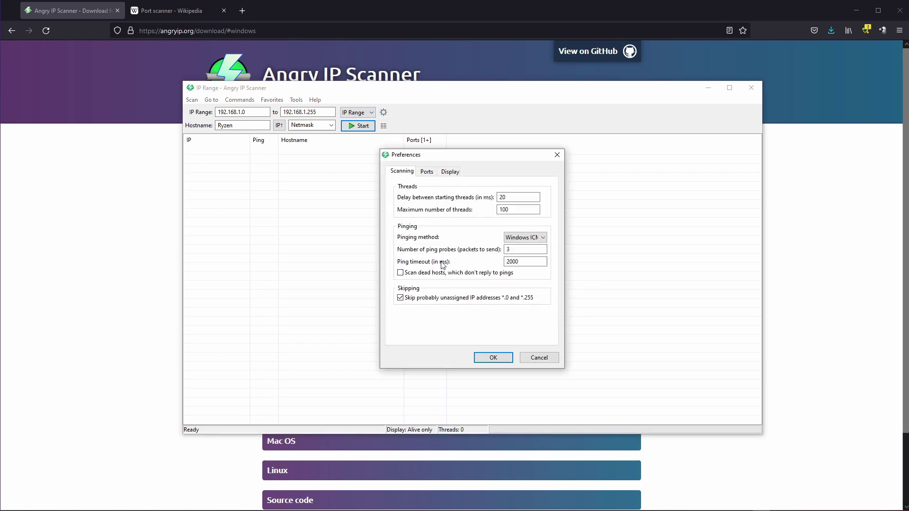
pyautogui.click(423, 170)
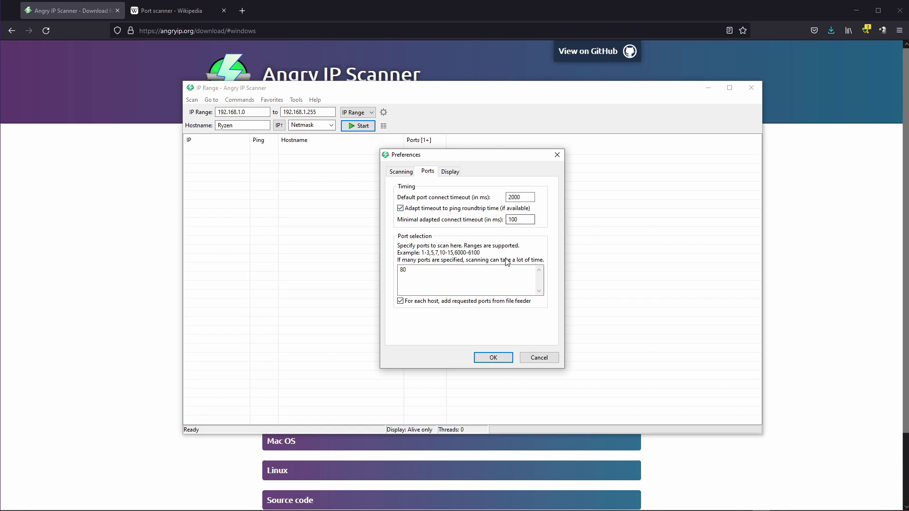
pyautogui.click(408, 271)
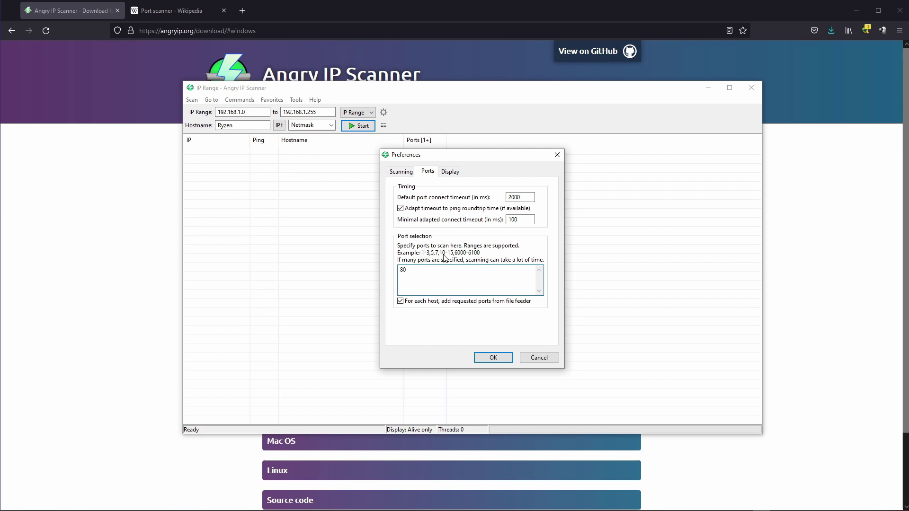
pyautogui.moveTo(450, 302)
pyautogui.click(448, 173)
pyautogui.click(419, 173)
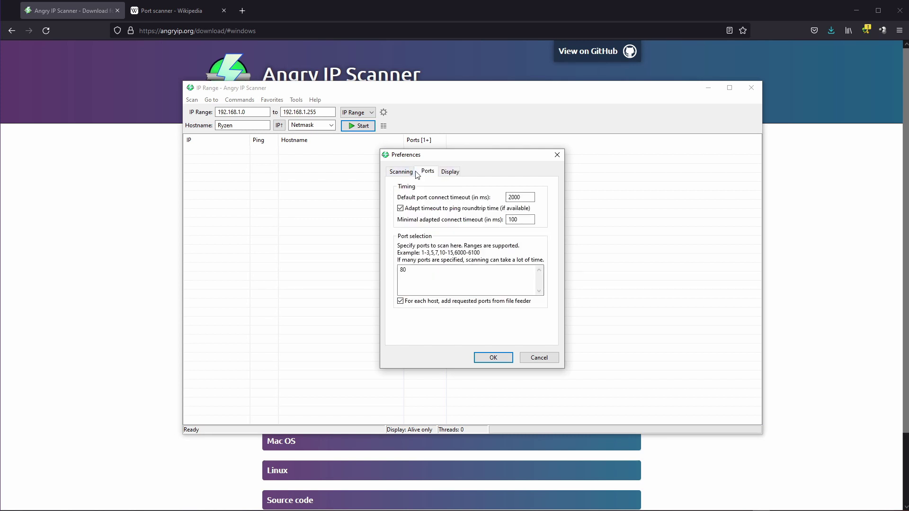
pyautogui.click(402, 172)
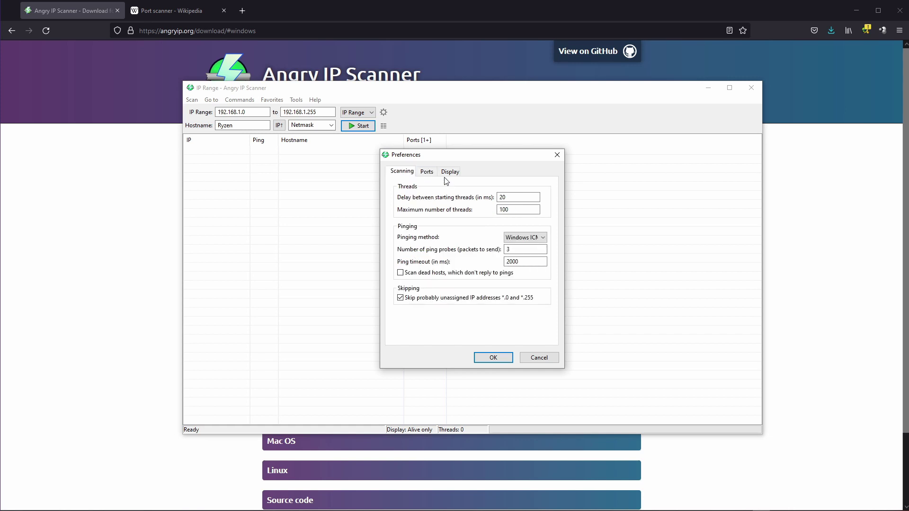
# - Discard Preferences, set the range to 192.168.1.50–192.168.1.200, and start the scan
pyautogui.click(541, 359)
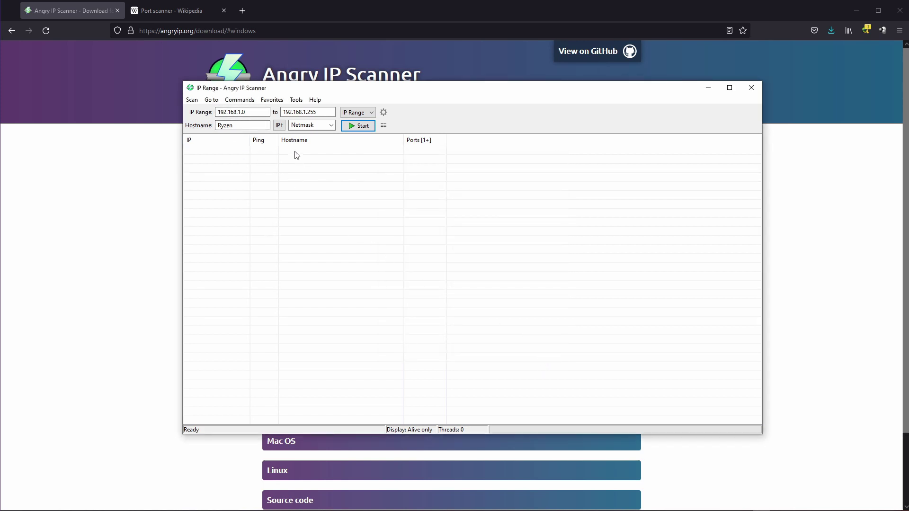
pyautogui.doubleClick(318, 112)
pyautogui.click(251, 112)
pyautogui.press('BackSpace')
pyautogui.doubleClick(309, 111)
pyautogui.write('200')
pyautogui.click(362, 126)
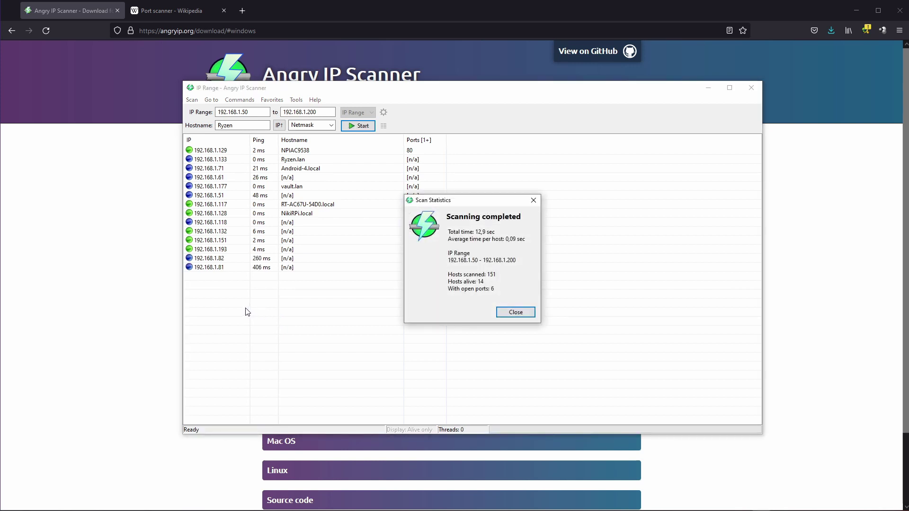
# - Dismiss the scan statistics summary and sort the results by IP address
pyautogui.click(525, 314)
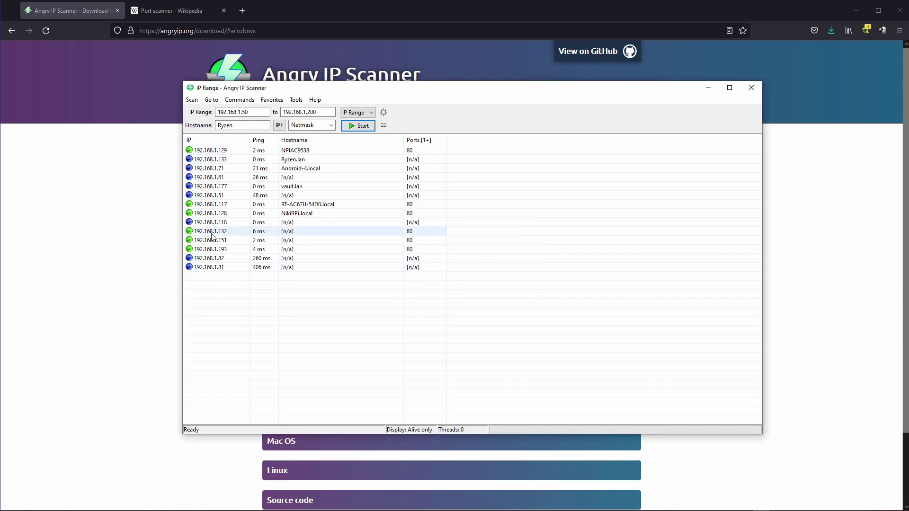
pyautogui.click(220, 139)
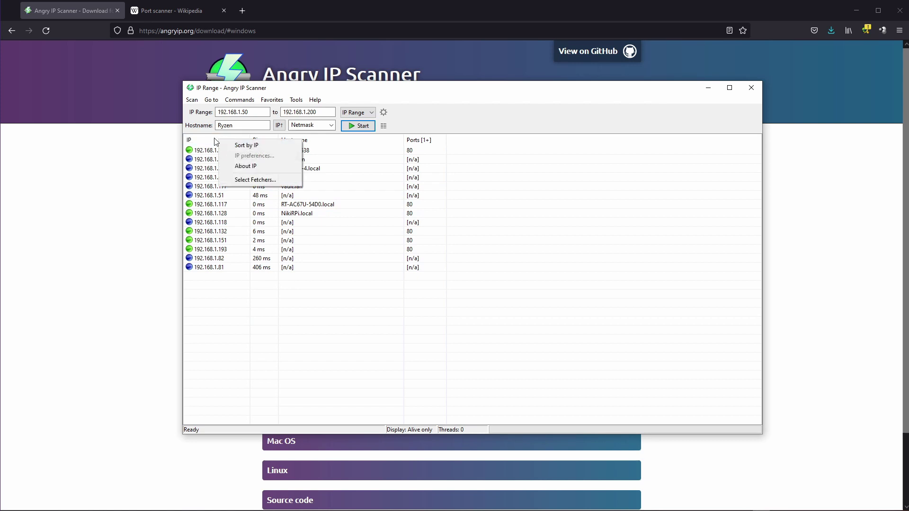
pyautogui.click(237, 145)
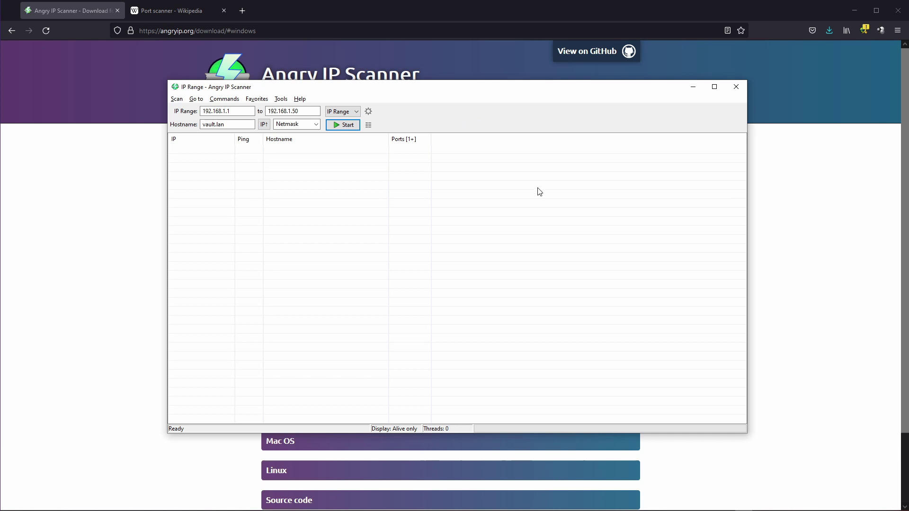
pyautogui.click(368, 111)
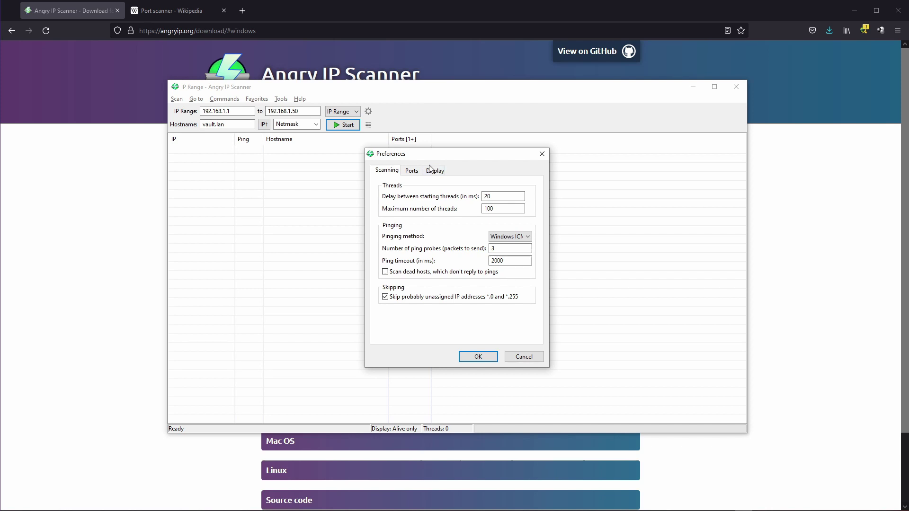
pyautogui.click(541, 154)
pyautogui.click(280, 99)
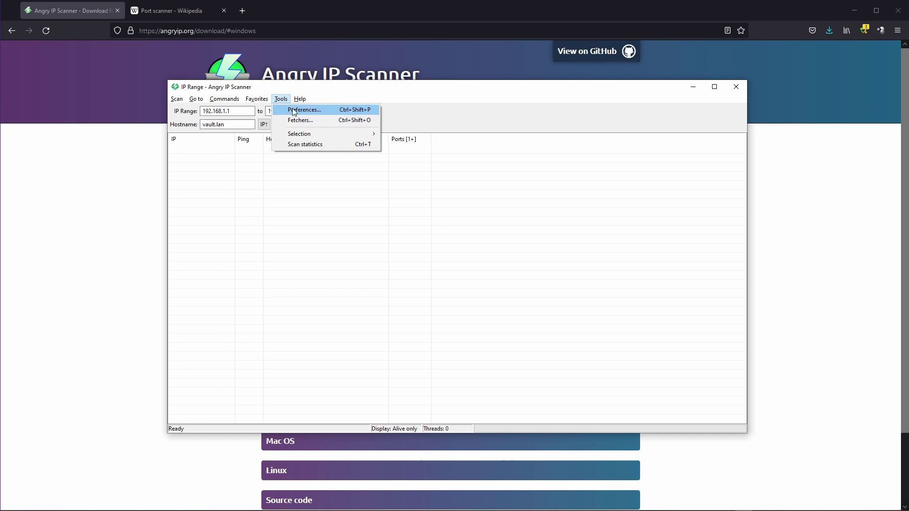
pyautogui.click(313, 110)
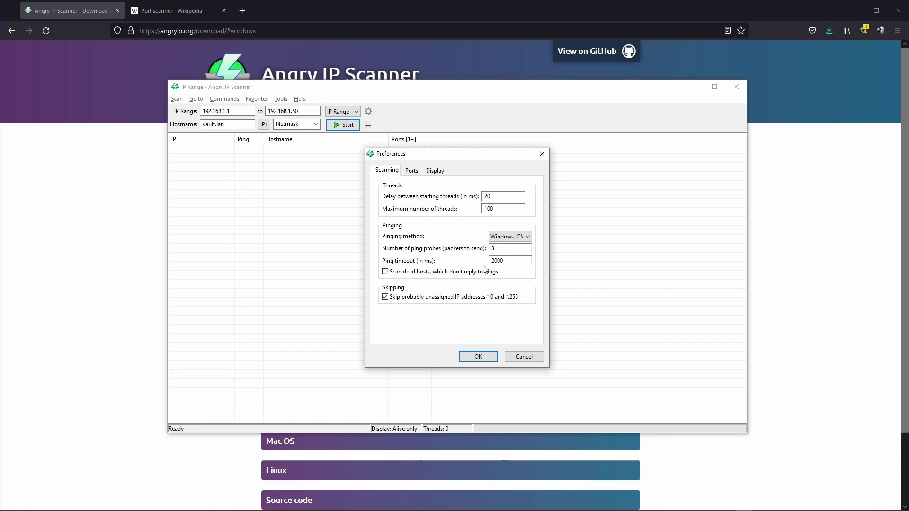
pyautogui.click(412, 172)
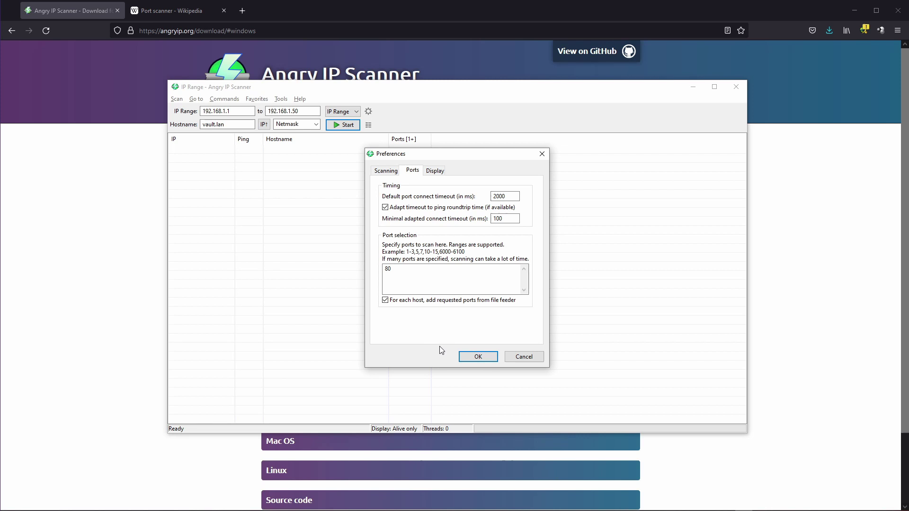
pyautogui.click(434, 170)
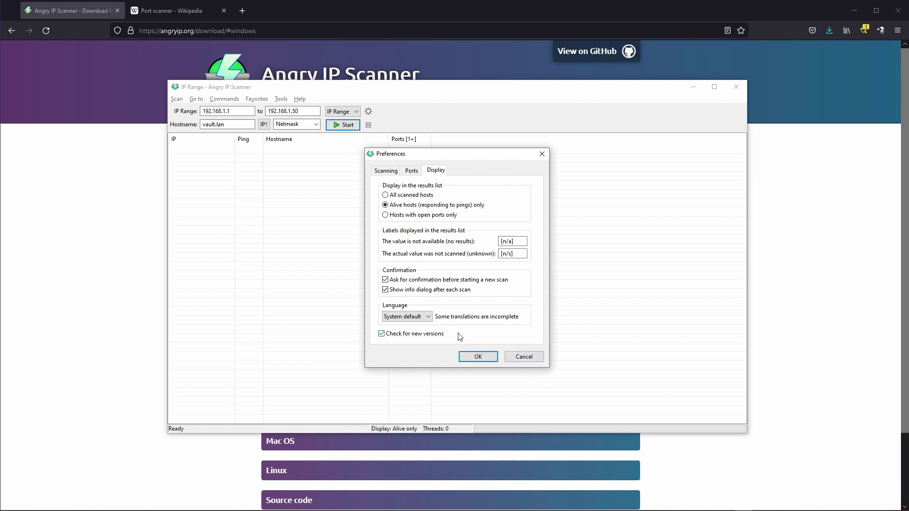
pyautogui.click(523, 357)
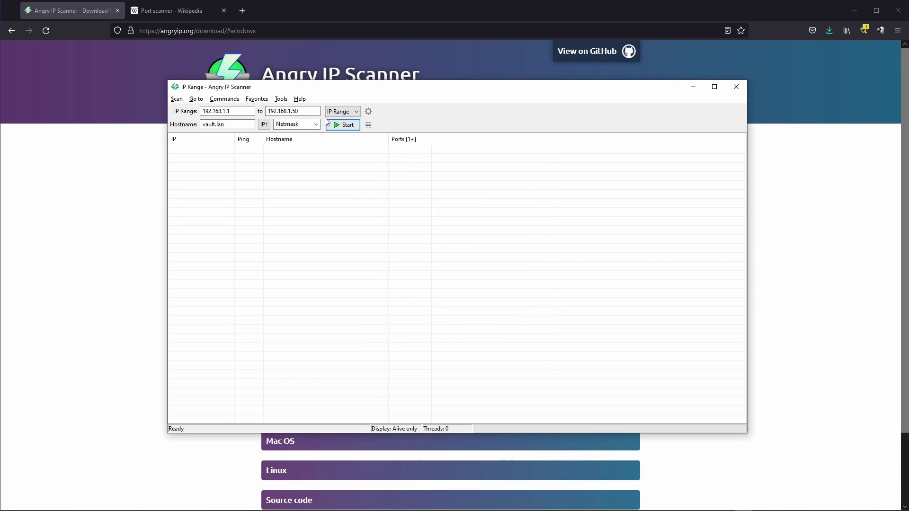
# - Add the MAC Address fetcher to the selected fetchers via Tools > Fetchers
pyautogui.click(281, 99)
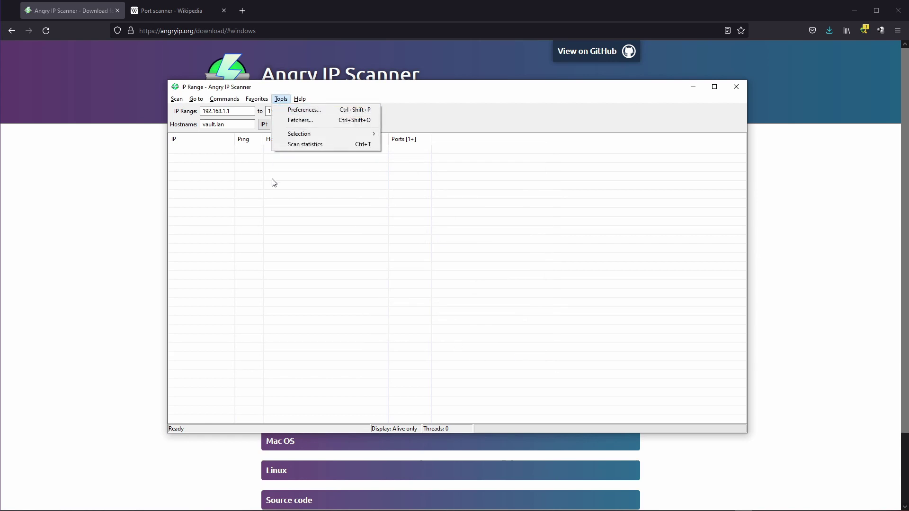
pyautogui.click(298, 120)
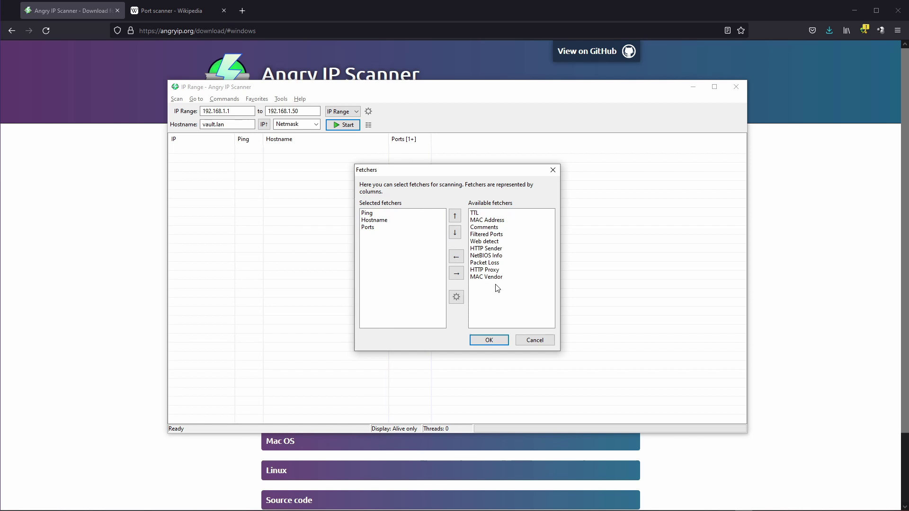
pyautogui.click(479, 221)
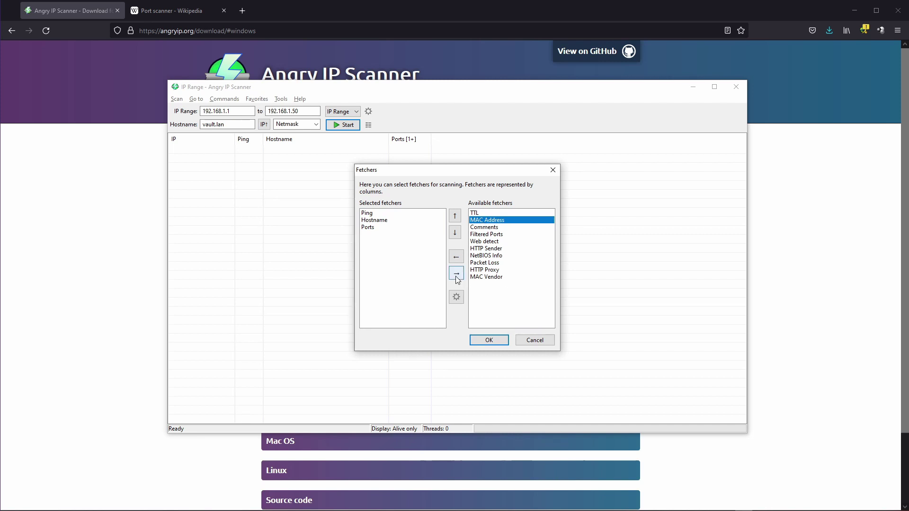
pyautogui.click(456, 257)
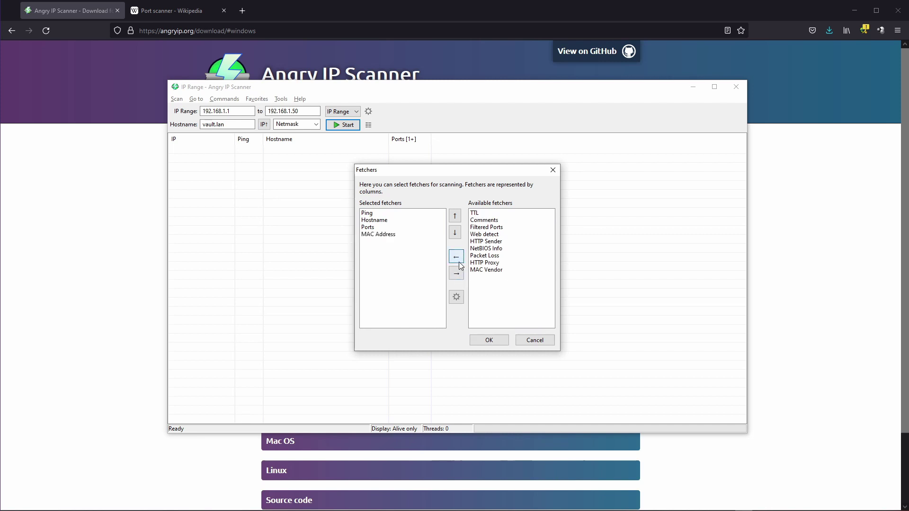
pyautogui.click(489, 341)
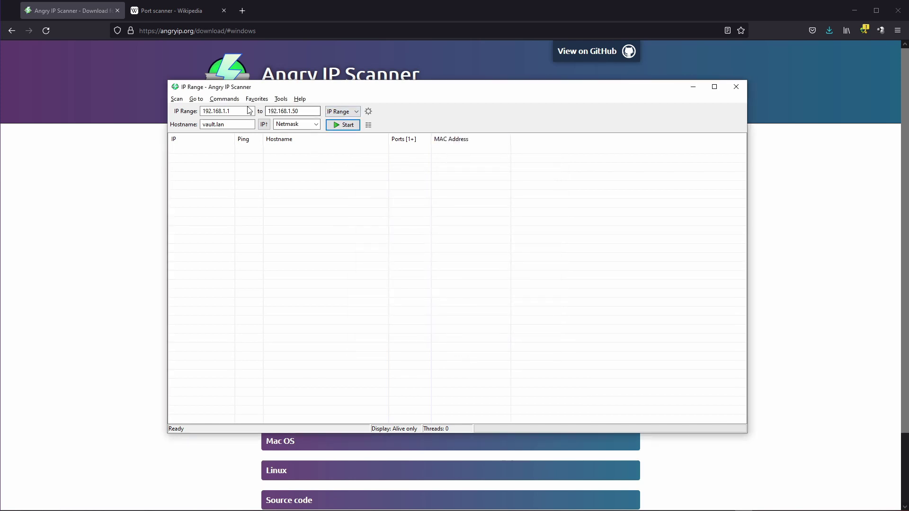
# - Scan 192.168.1.1–192.168.1.50, listing six live hosts with their MAC addresses
pyautogui.click(348, 126)
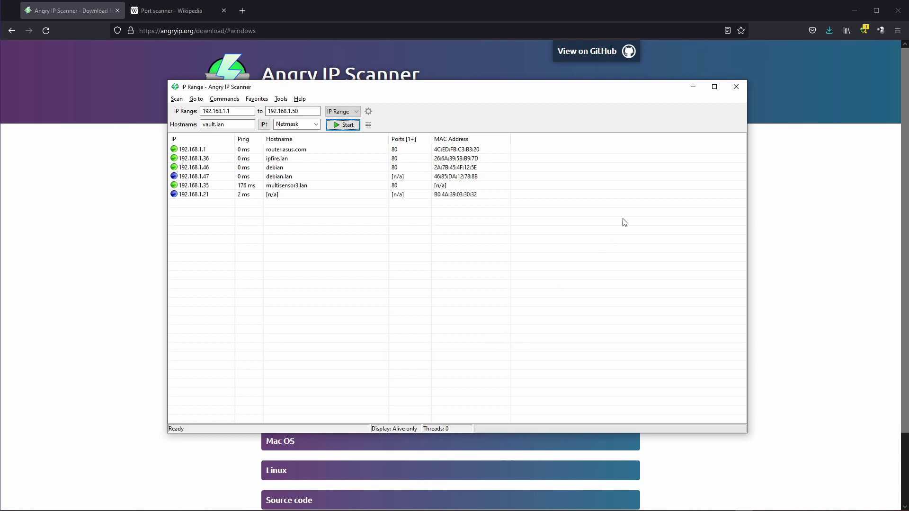
pyautogui.click(565, 228)
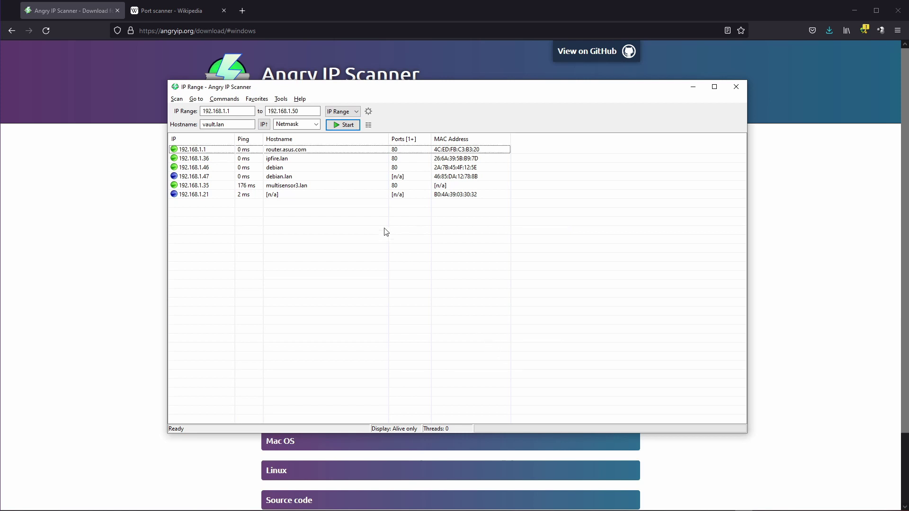
pyautogui.click(260, 100)
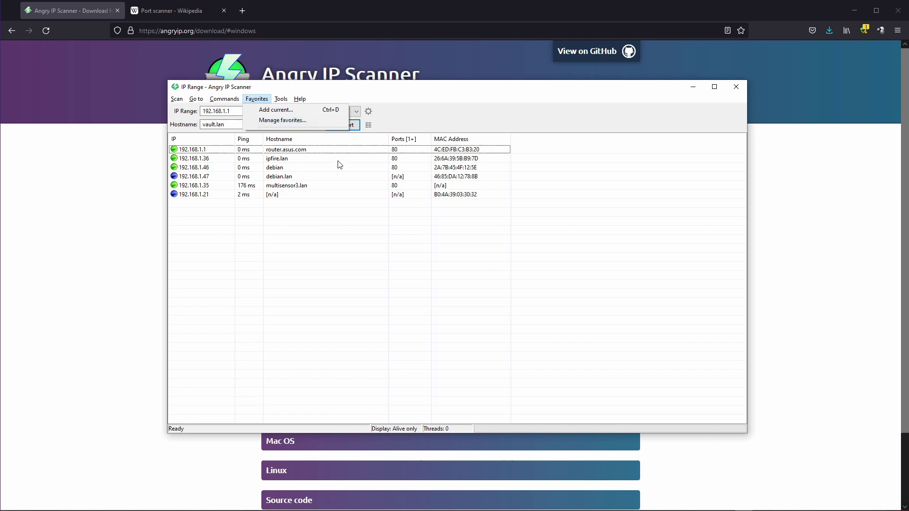
# - Save the current range as a favorite under its default name and view the favorites list
pyautogui.click(327, 236)
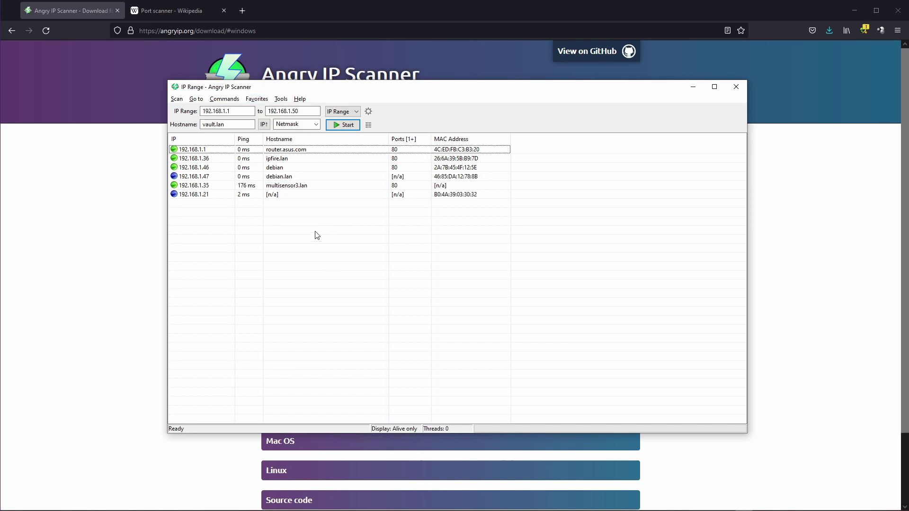
pyautogui.click(256, 99)
pyautogui.click(263, 109)
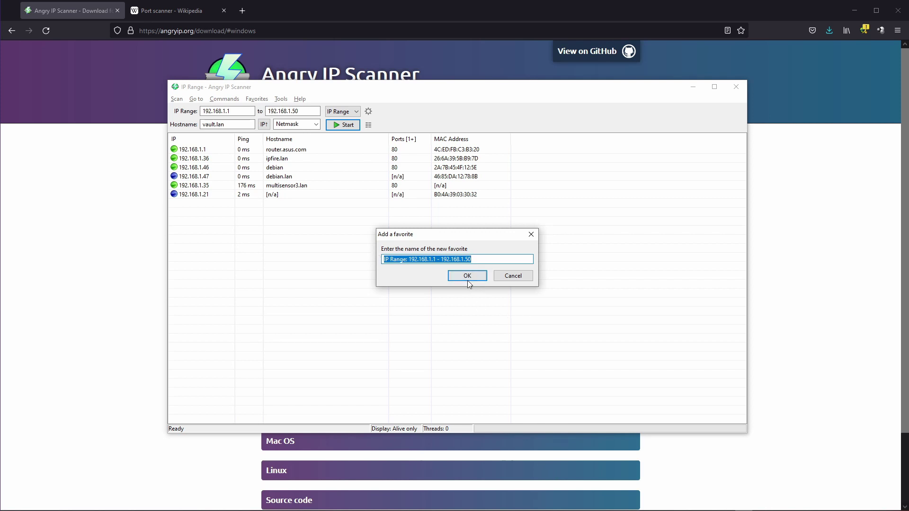
pyautogui.click(496, 276)
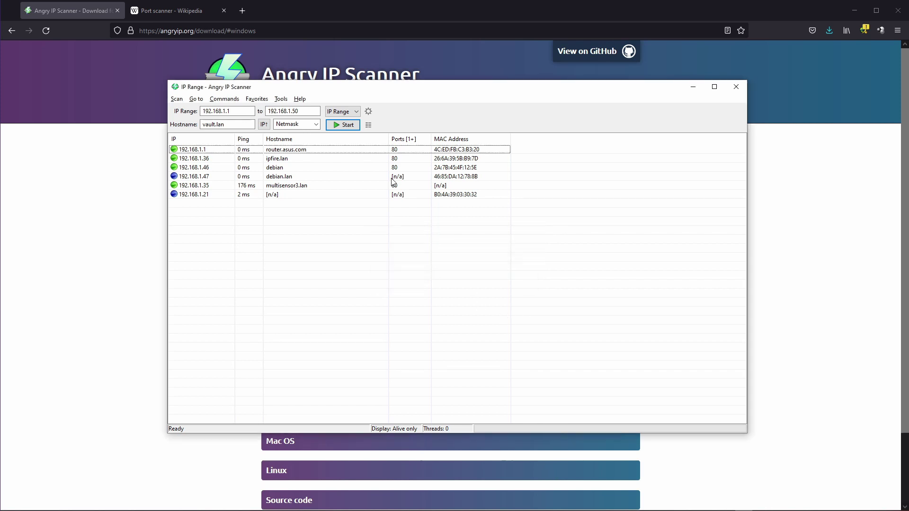
pyautogui.click(257, 99)
pyautogui.click(282, 120)
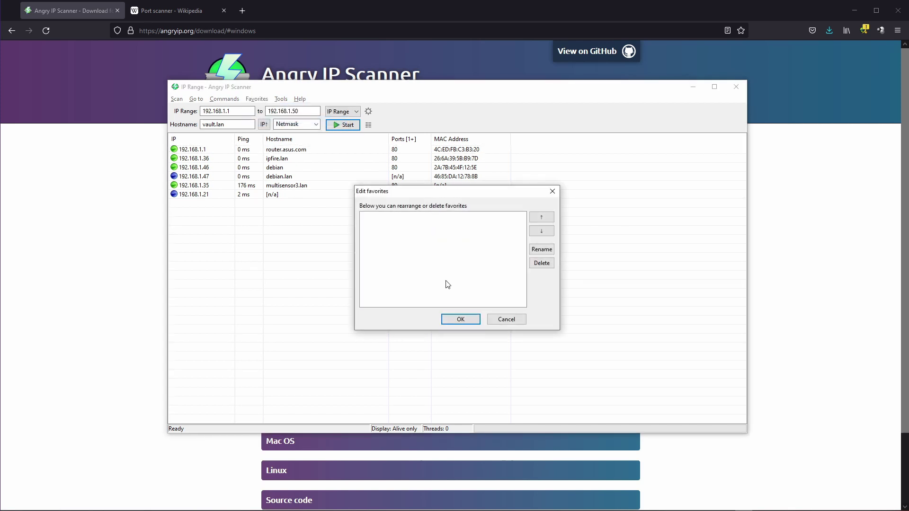
pyautogui.click(490, 318)
# - Re-add the favorite and confirm 192.168.1.1 - 192.168.1.50 is listed in Manage favorites
pyautogui.click(262, 100)
pyautogui.click(265, 109)
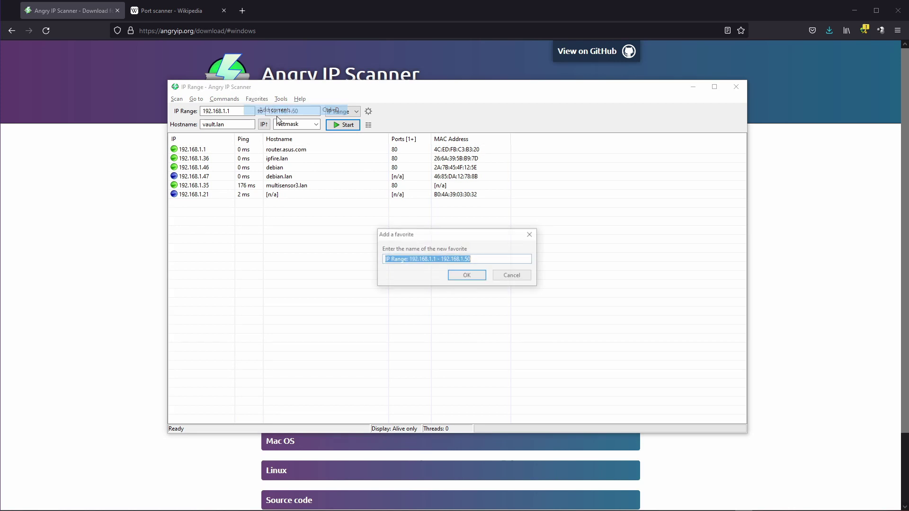
pyautogui.click(463, 276)
pyautogui.click(264, 101)
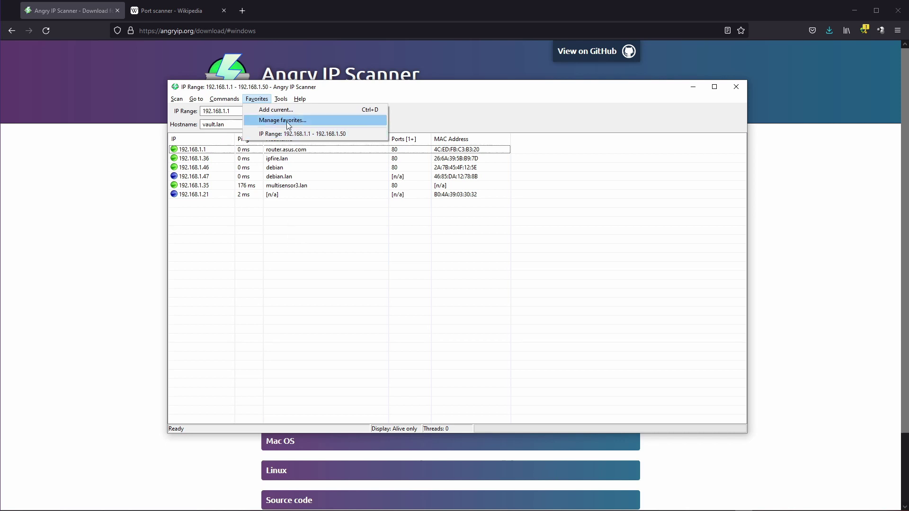
pyautogui.click(283, 120)
pyautogui.click(397, 216)
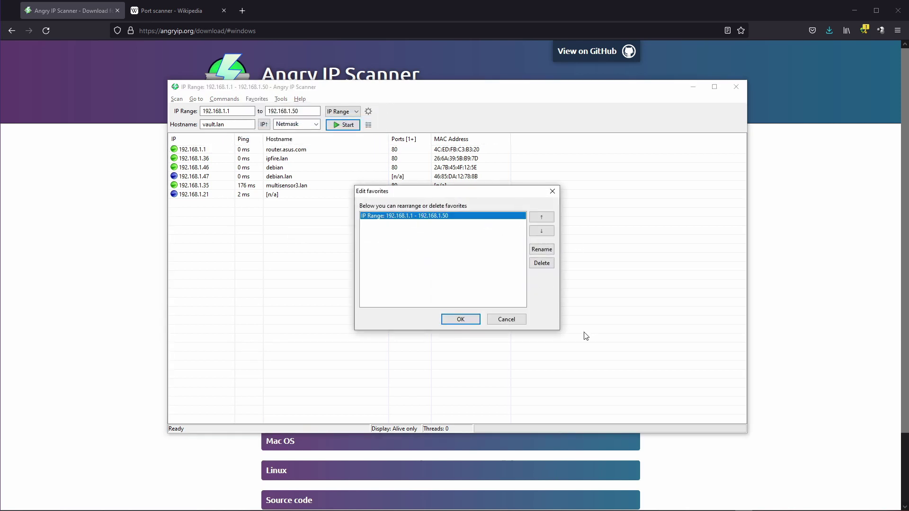
pyautogui.click(523, 318)
pyautogui.click(280, 99)
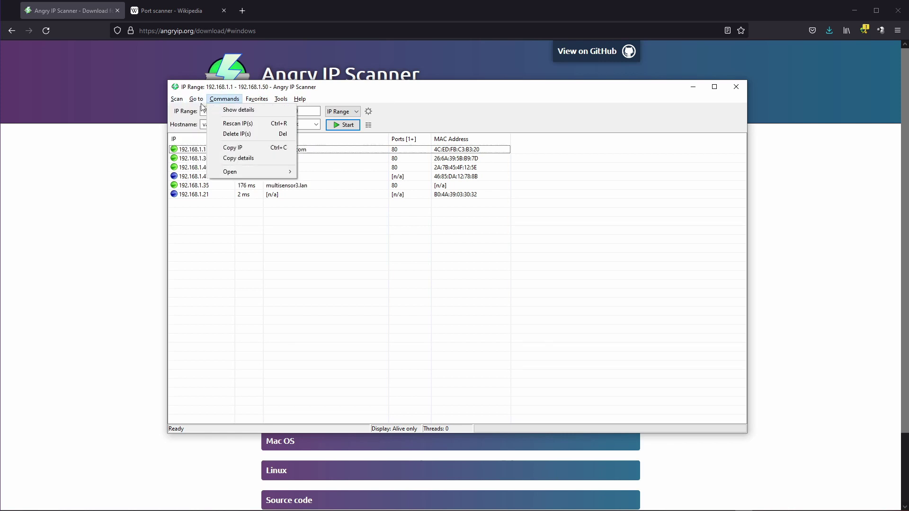
pyautogui.moveTo(173, 95)
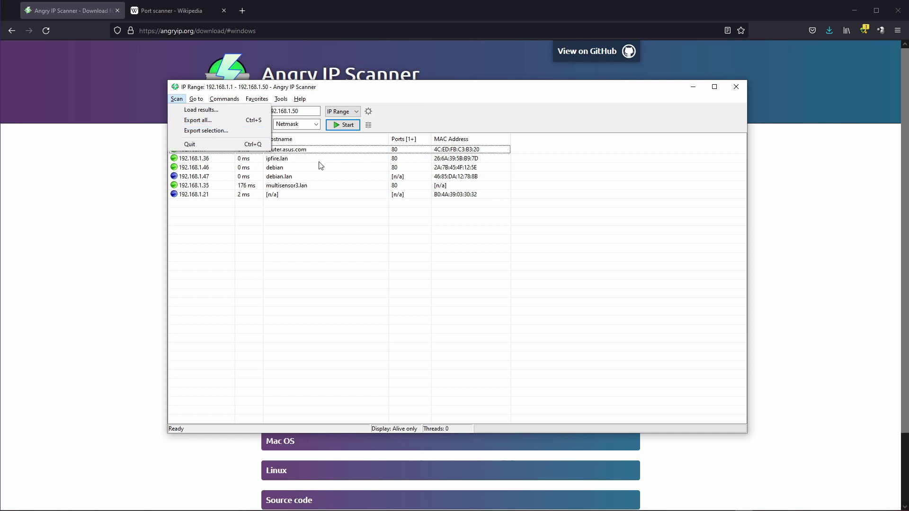
pyautogui.click(510, 244)
pyautogui.click(458, 92)
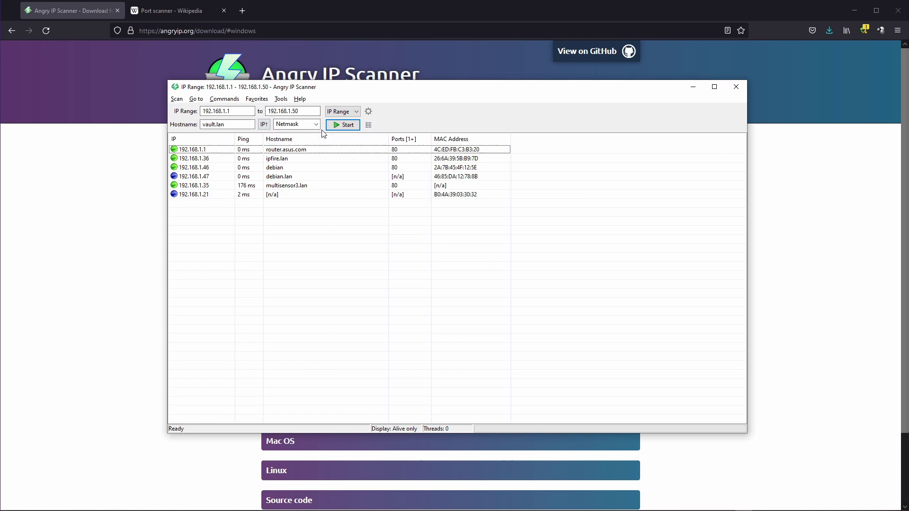
pyautogui.click(368, 112)
pyautogui.click(414, 170)
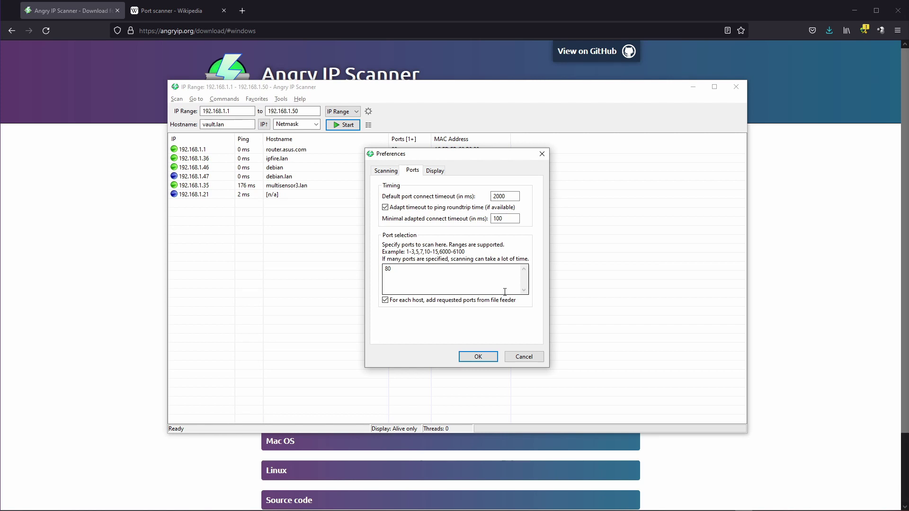
pyautogui.click(521, 360)
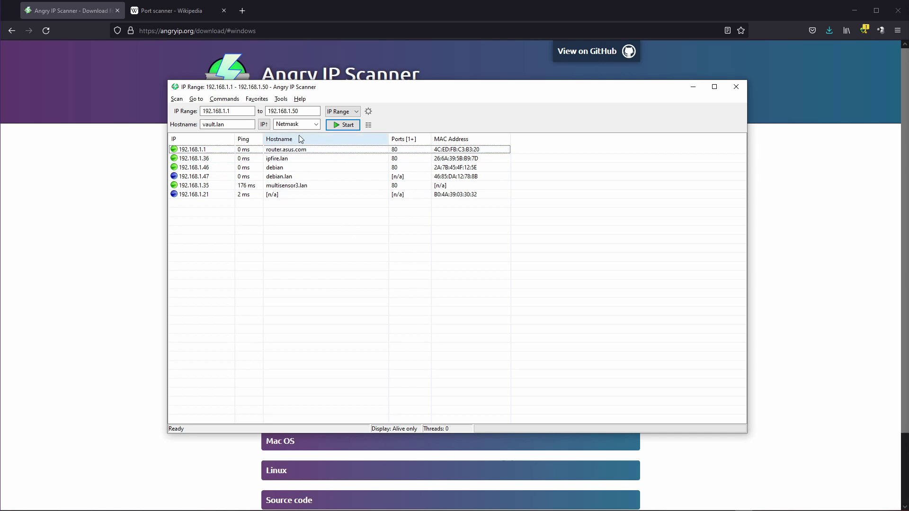
# - Switch the address source from IP Range to Text File
pyautogui.click(257, 99)
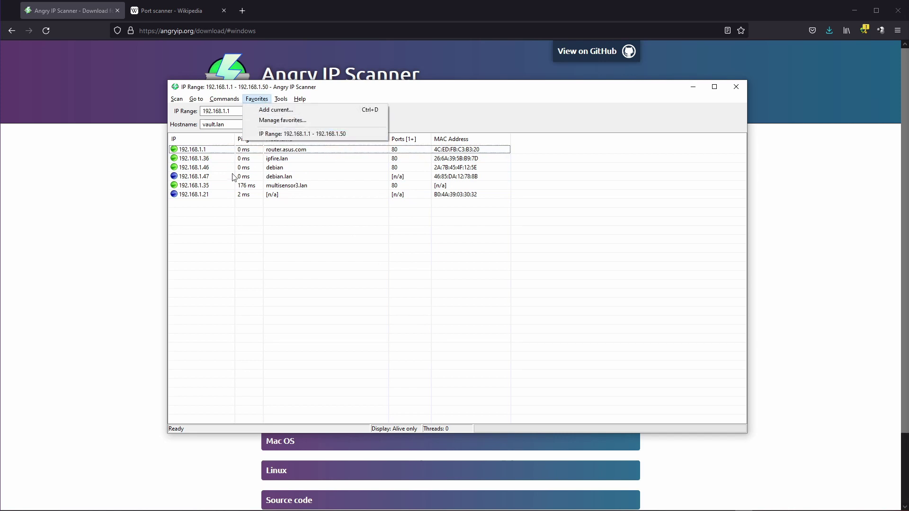
pyautogui.click(327, 220)
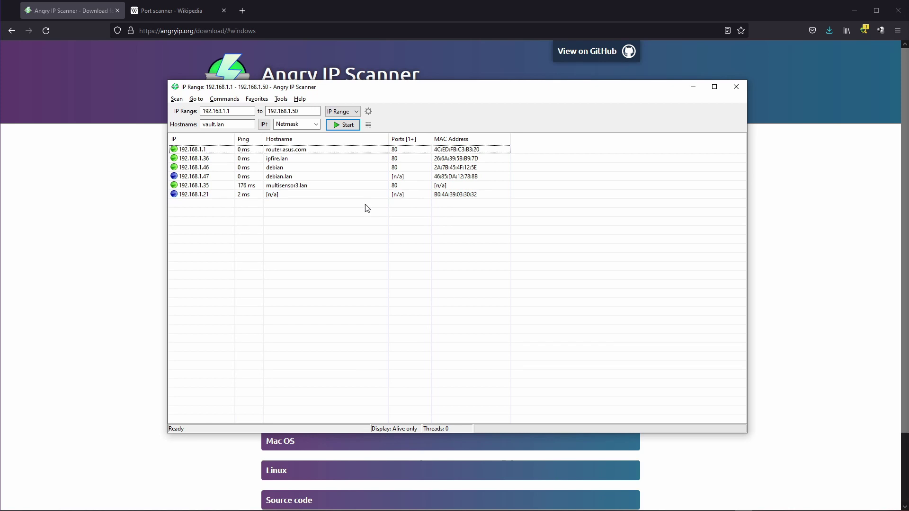
pyautogui.click(356, 112)
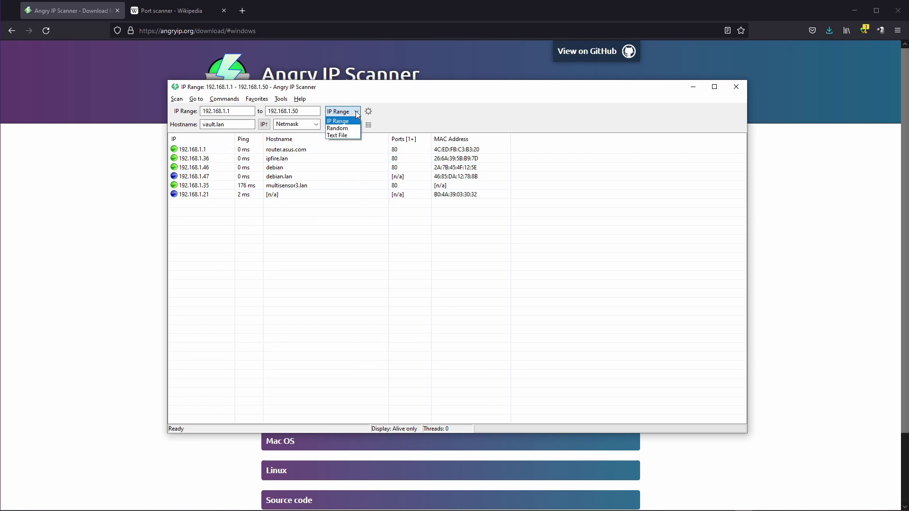
pyautogui.click(342, 136)
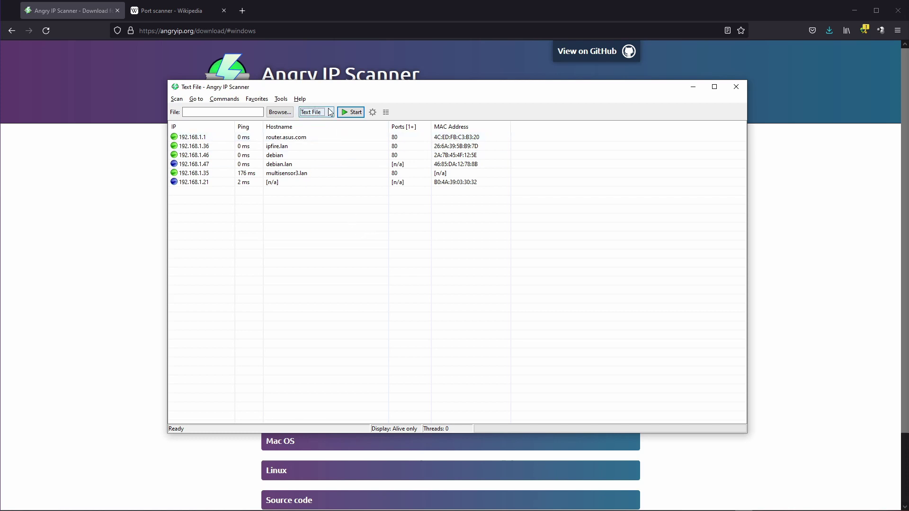
pyautogui.click(256, 99)
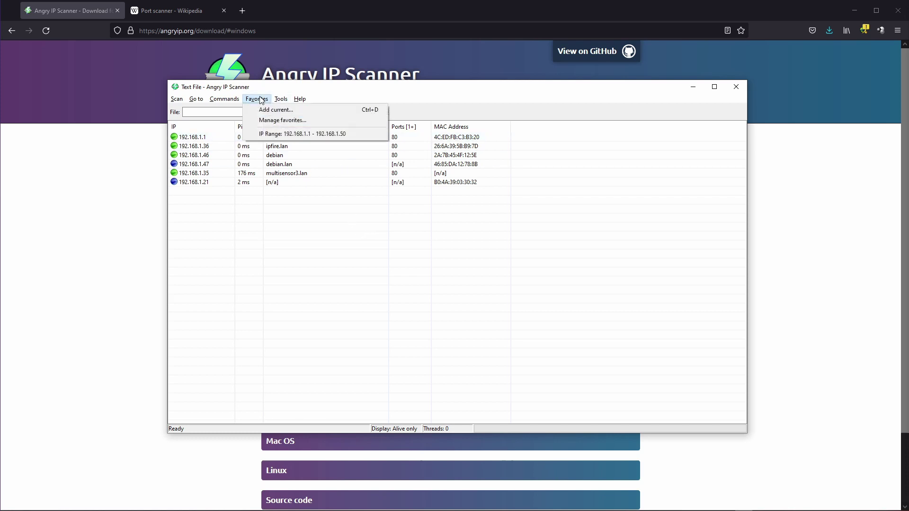
pyautogui.click(310, 92)
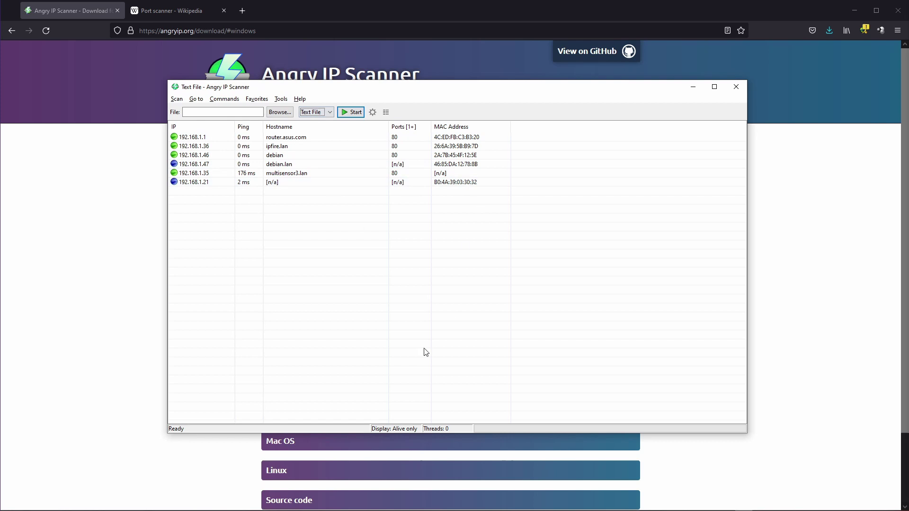